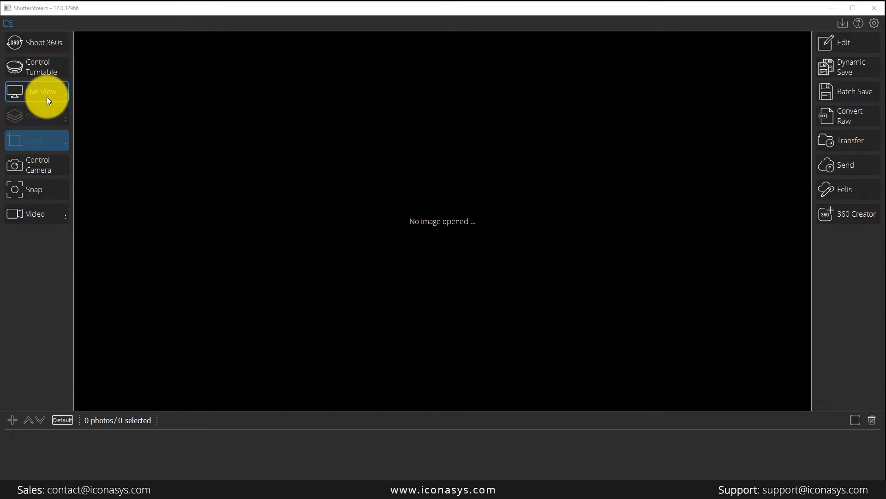
- Start the live view and take a photo of the shoe cropped to a frame drawn around it
left_click(46, 96)
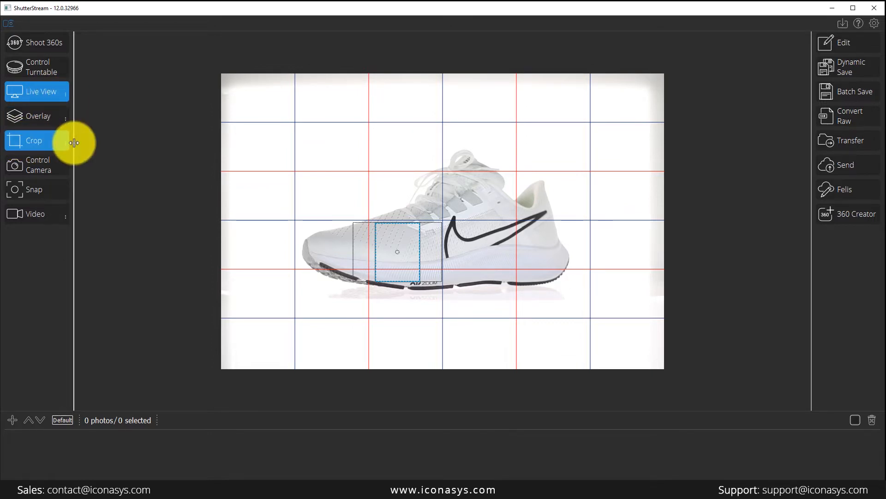
left_click_drag(284, 104, 600, 330)
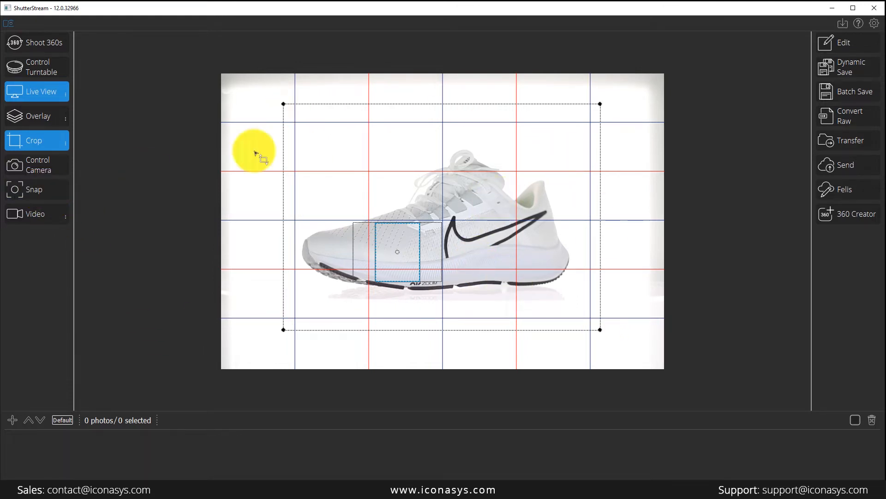
left_click(40, 196)
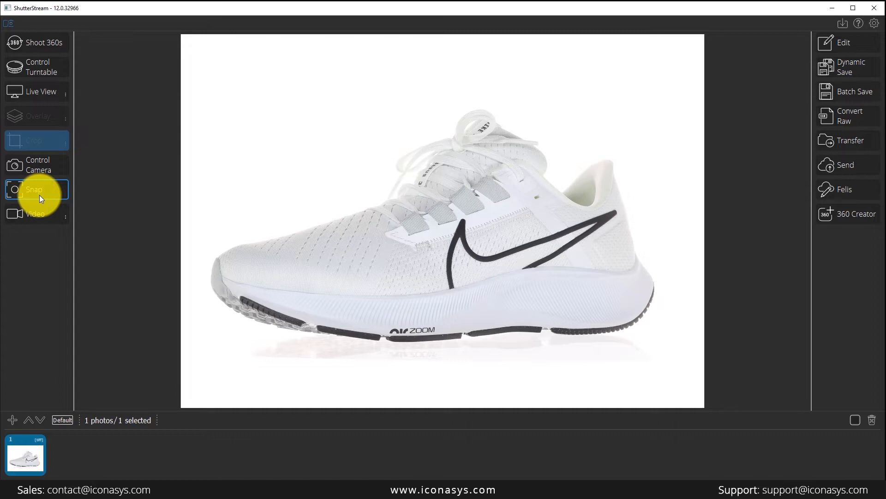
- Restart the live view and save the current crop frame as a new crop profile named with a first name
left_click(50, 91)
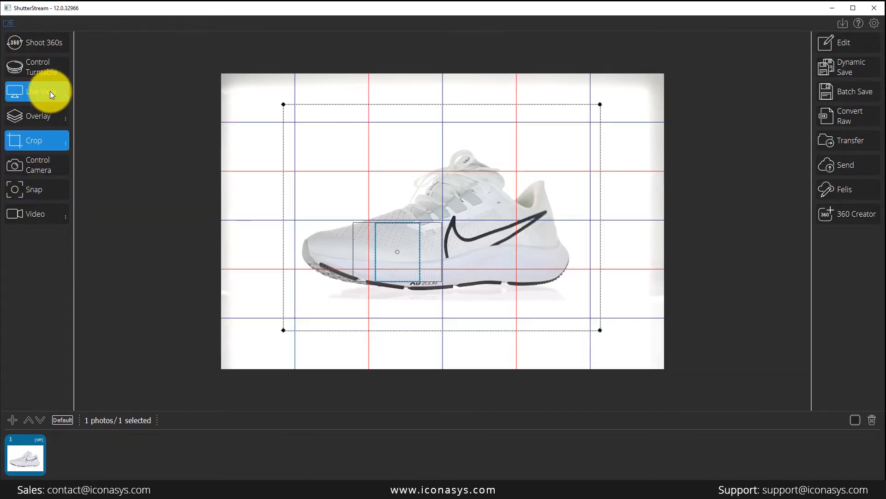
left_click(66, 144)
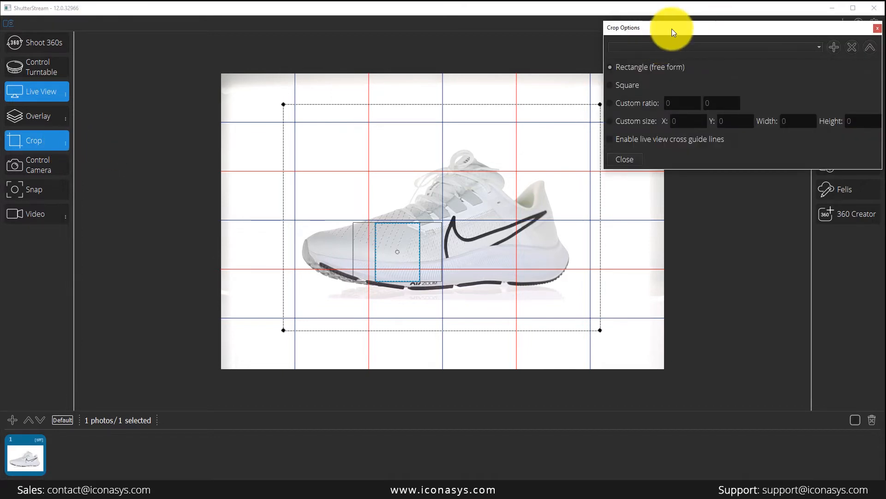
left_click_drag(676, 30, 671, 29)
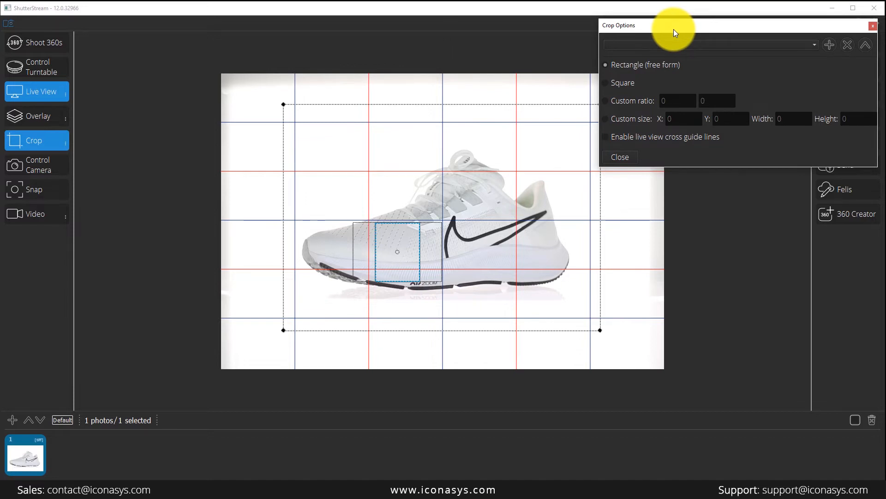
left_click(830, 45)
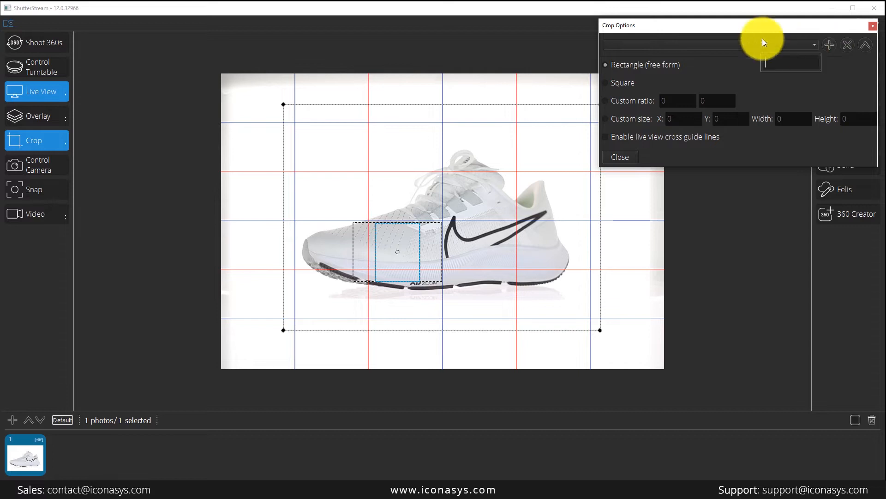
type("Mi")
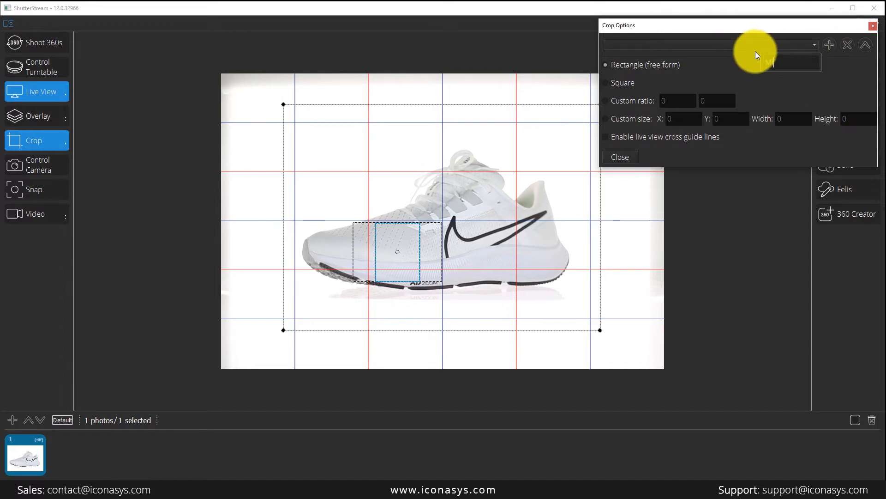
type("ke")
key("Return")
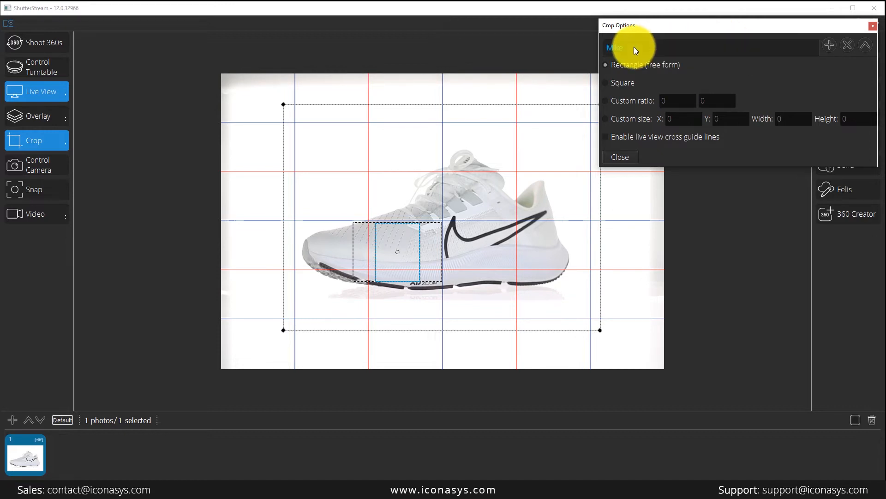
- Draw a narrow crop frame beside the shoe's toe, then restore the saved frame by loading the crop profile
left_click_drag(238, 102, 272, 260)
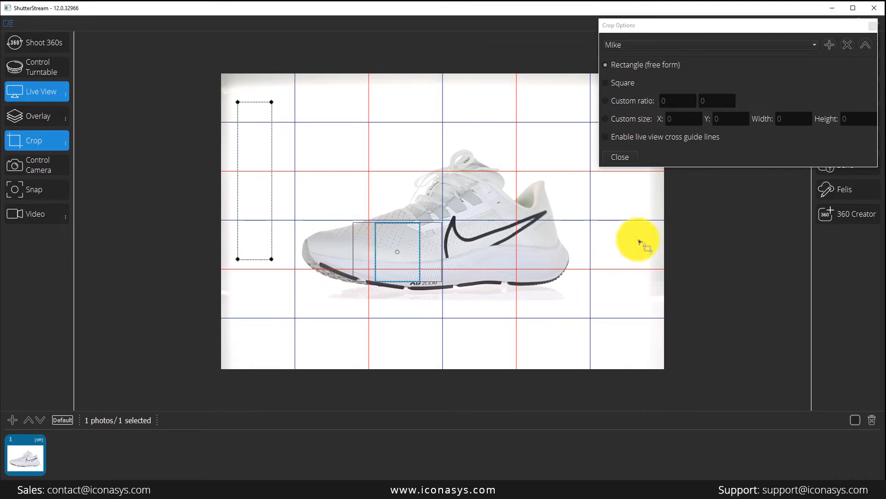
left_click(764, 44)
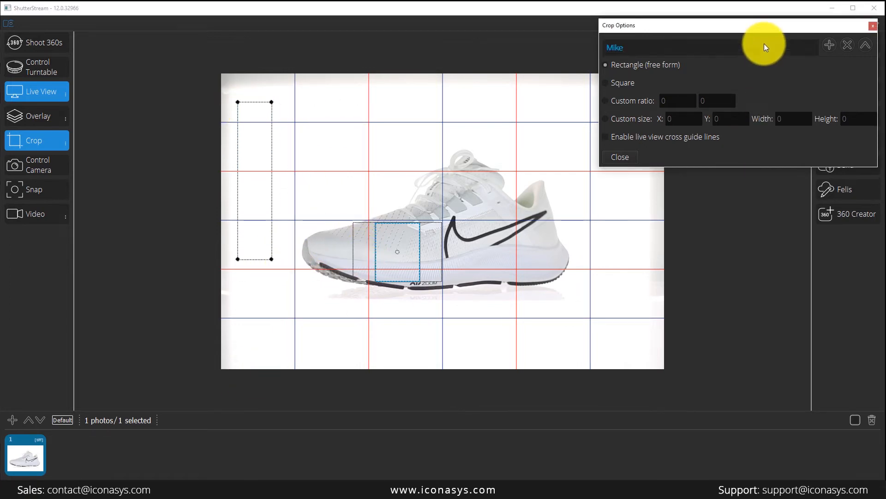
left_click(733, 49)
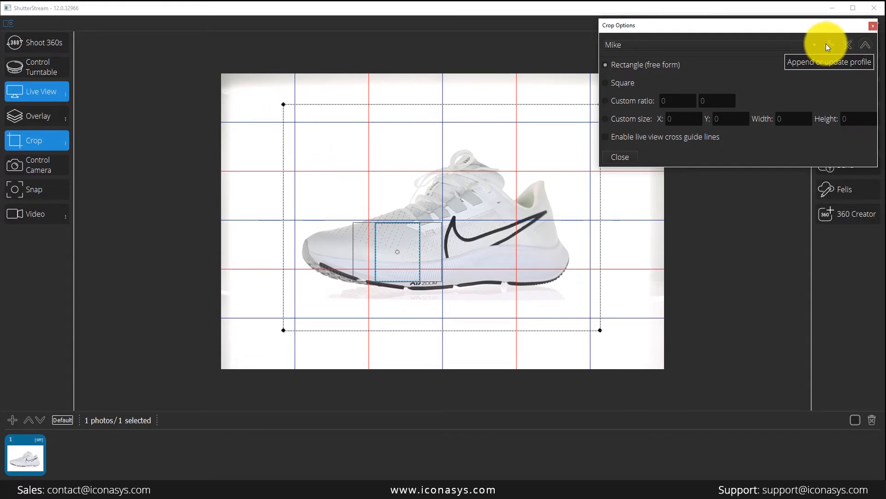
double_click(757, 47)
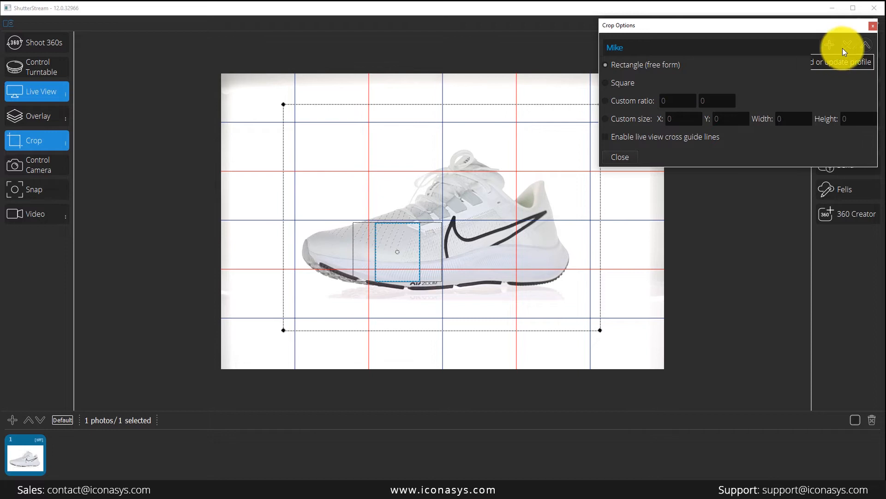
left_click(771, 49)
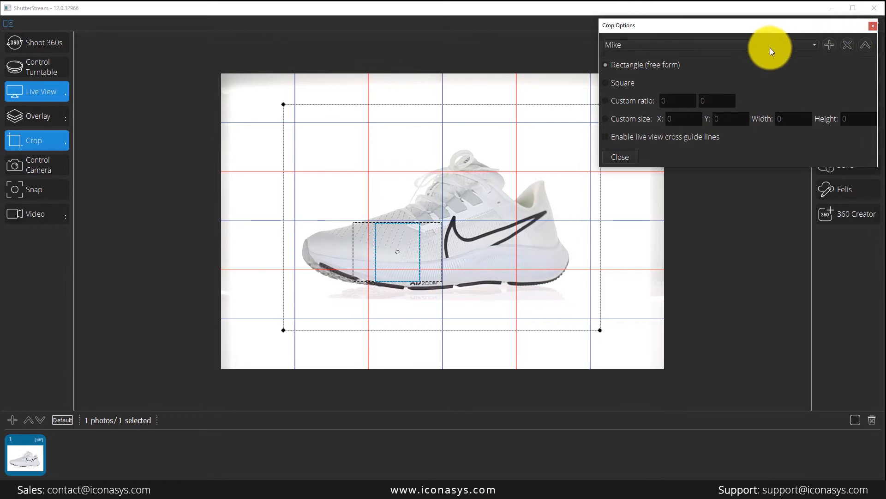
- Delete the saved crop profile and draw a new free-form crop frame around the shoe
left_click(846, 45)
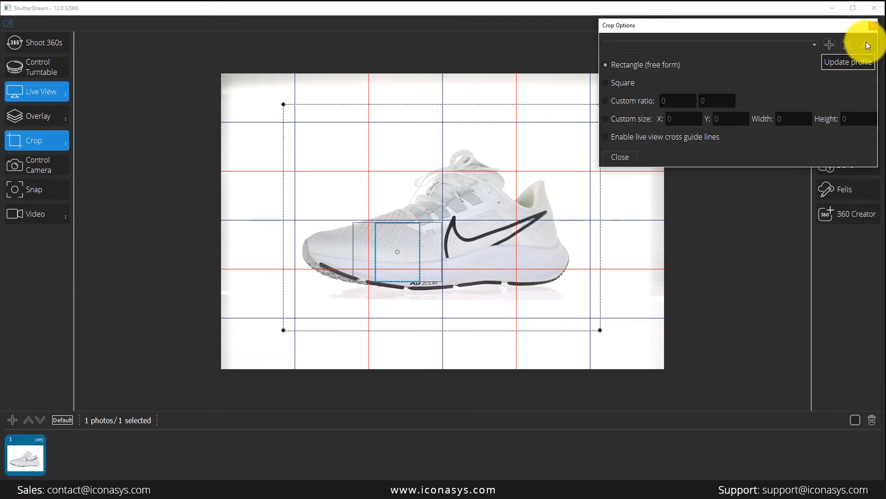
left_click(274, 112)
left_click_drag(273, 112, 586, 307)
- Set the crop shape to Square, draw square crop frames over the shoe and clear them
left_click(606, 83)
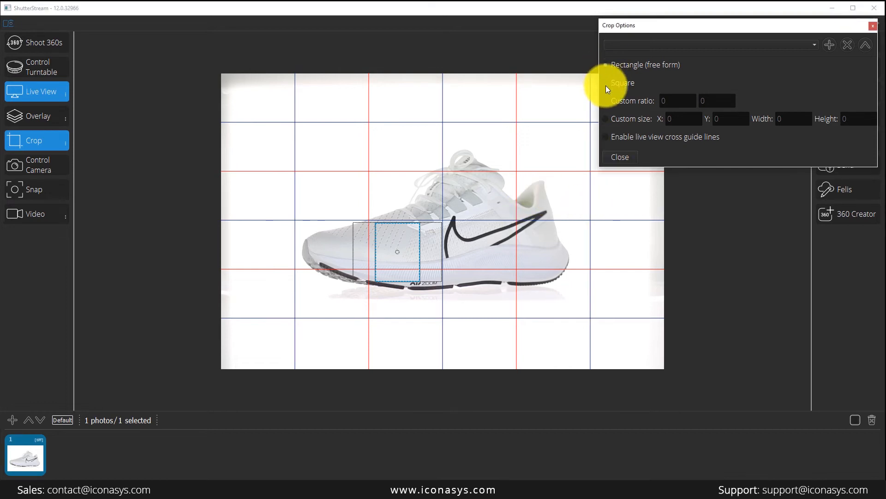
left_click_drag(291, 86, 656, 470)
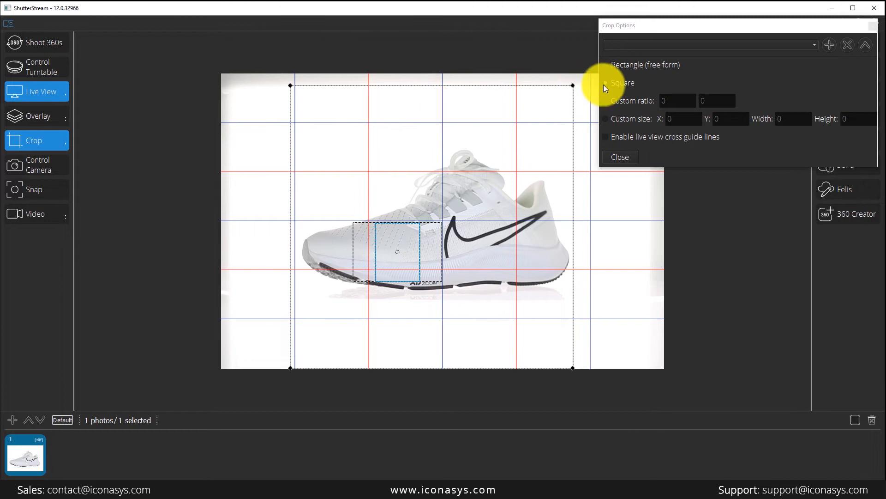
left_click(251, 103)
left_click_drag(293, 101, 541, 326)
left_click(252, 148)
- Set the crop to a custom ratio of 12 by 9 and draw a crop frame around the shoe
left_click(606, 101)
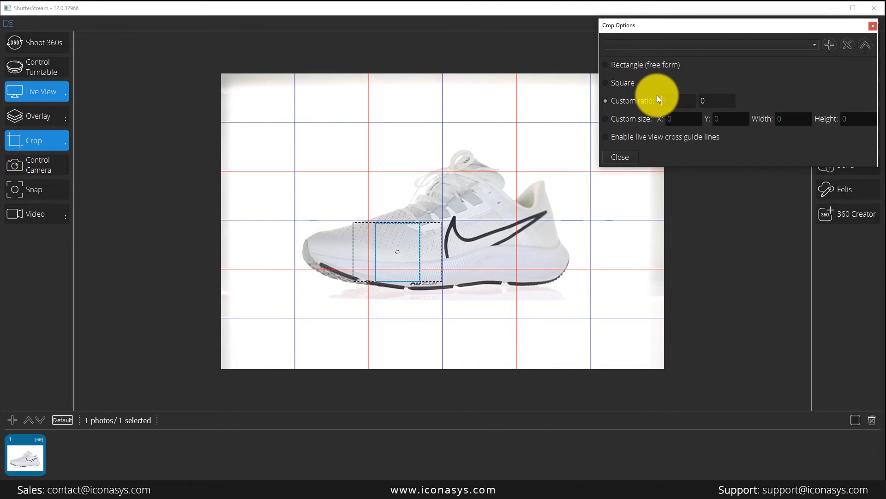
key("BackSpace")
key("BackSpace")
type("12")
key("Tab")
key("BackSpace")
type("9")
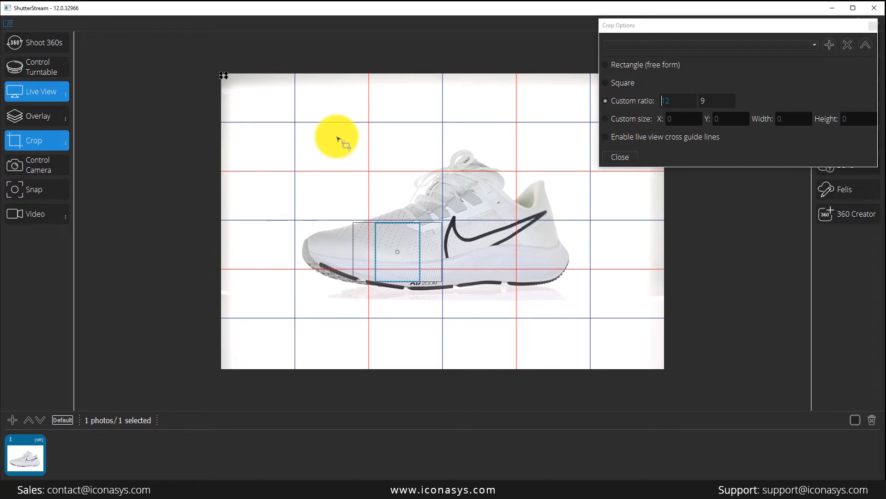
left_click_drag(277, 115, 602, 117)
- Switch the crop to custom size and go through its width, X and Y values without entering any
left_click(605, 118)
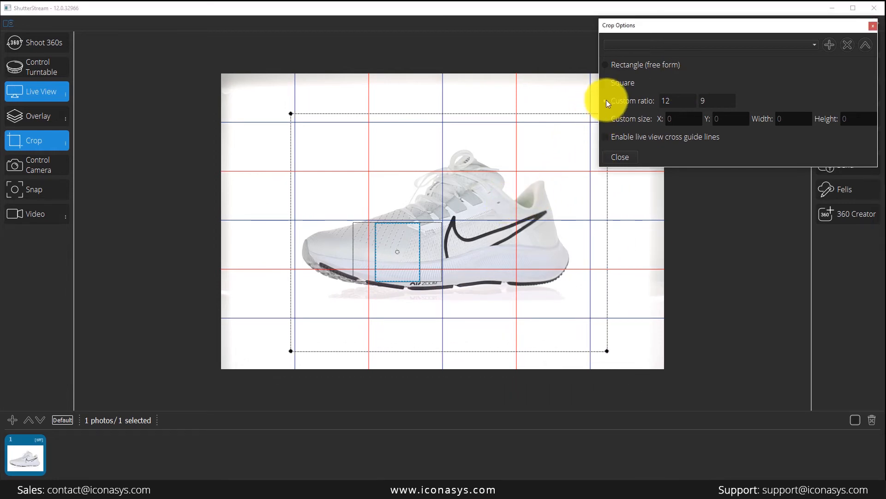
left_click(780, 119)
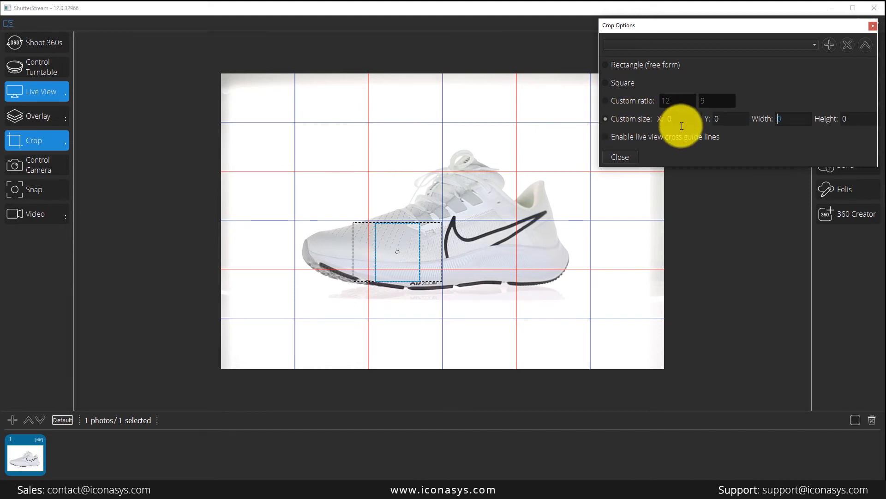
left_click(671, 119)
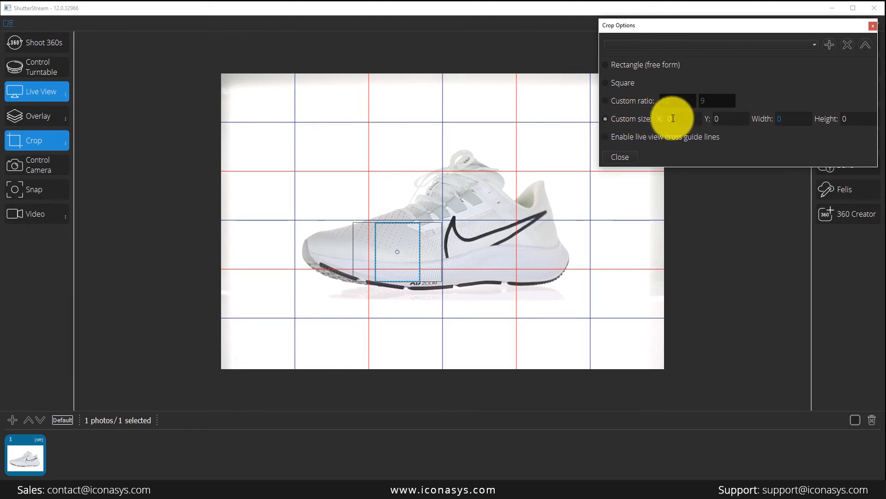
left_click(735, 119)
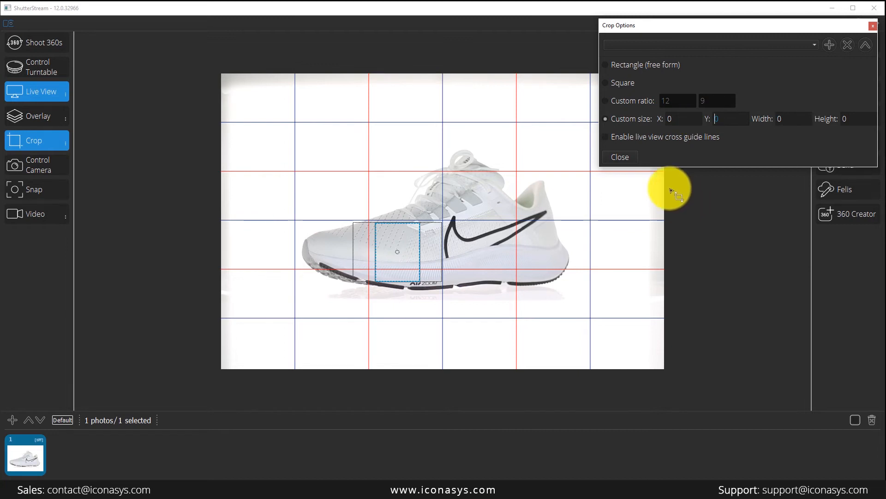
left_click(279, 110)
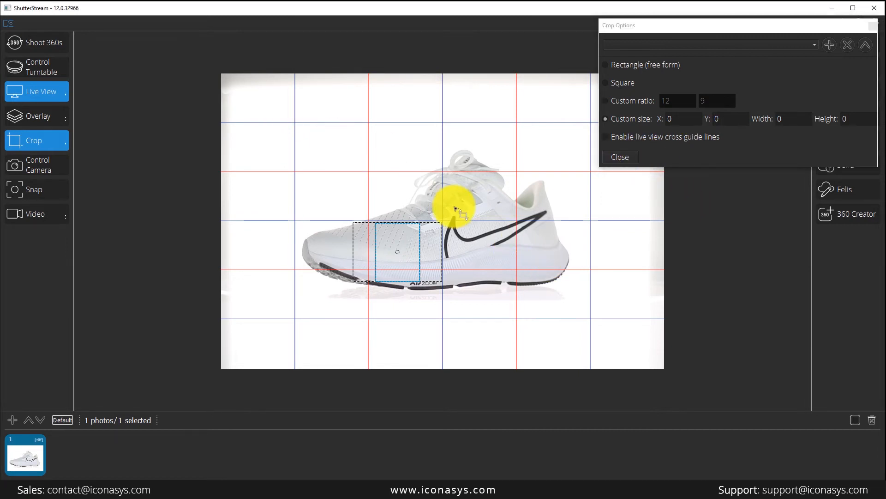
- Draw a free-form crop frame around the shoe with live view cross guide lines enabled, and centre it on the shoe
left_click(614, 64)
mouse_move(287, 111)
left_mouse_down()
mouse_move(587, 332)
mouse_move(587, 312)
mouse_move(598, 317)
left_mouse_up()
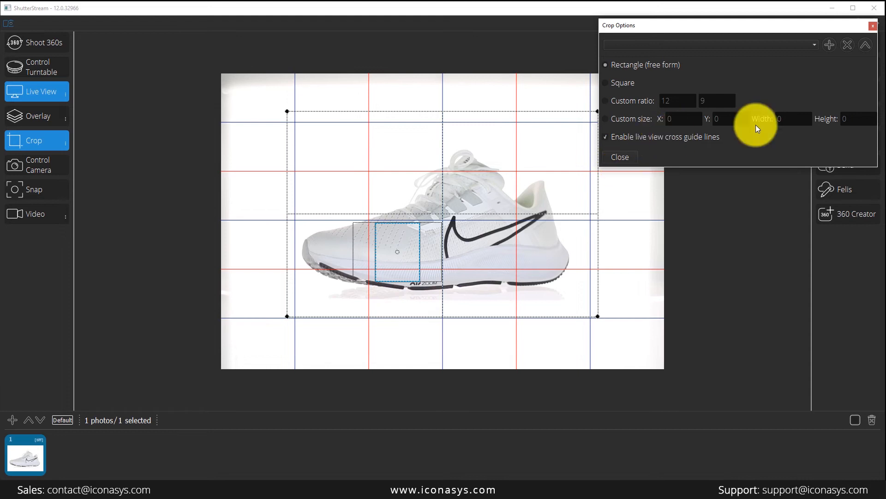
left_click_drag(483, 200, 438, 196)
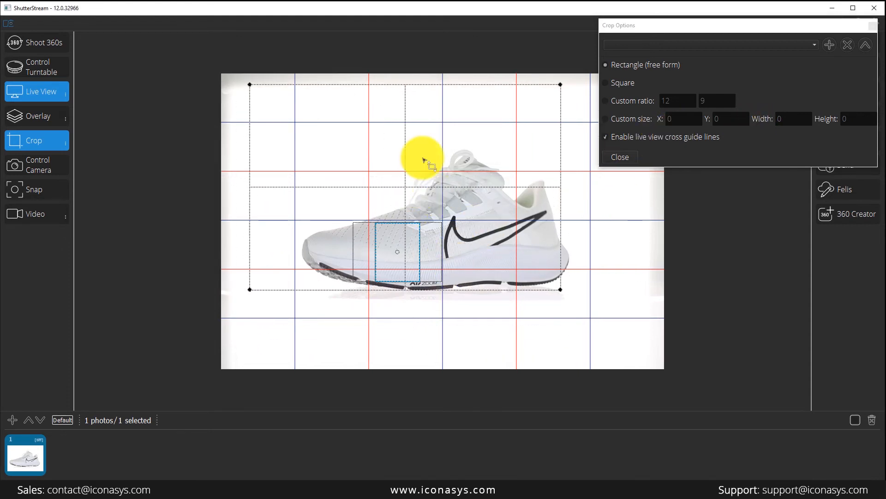
mouse_move(510, 248)
left_mouse_down()
mouse_move(531, 269)
mouse_move(545, 259)
mouse_move(538, 268)
left_mouse_up()
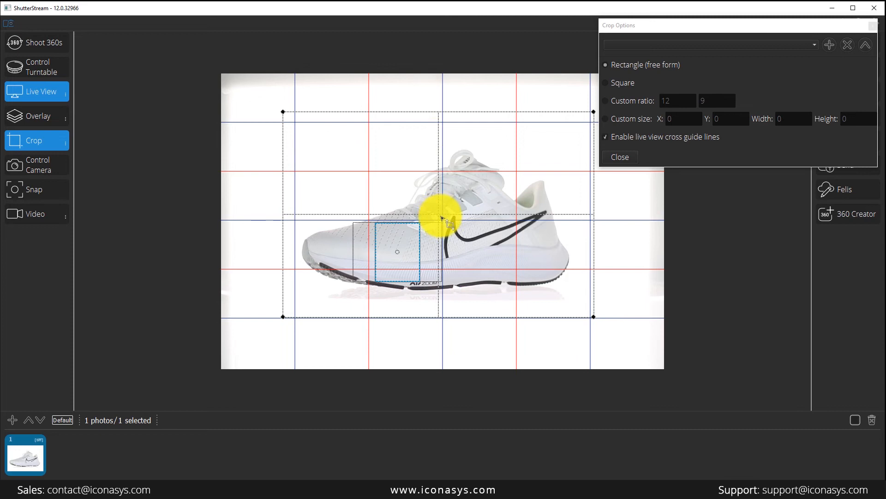
- Take a second cropped photo, restart the live view and close the crop options
left_click(40, 193)
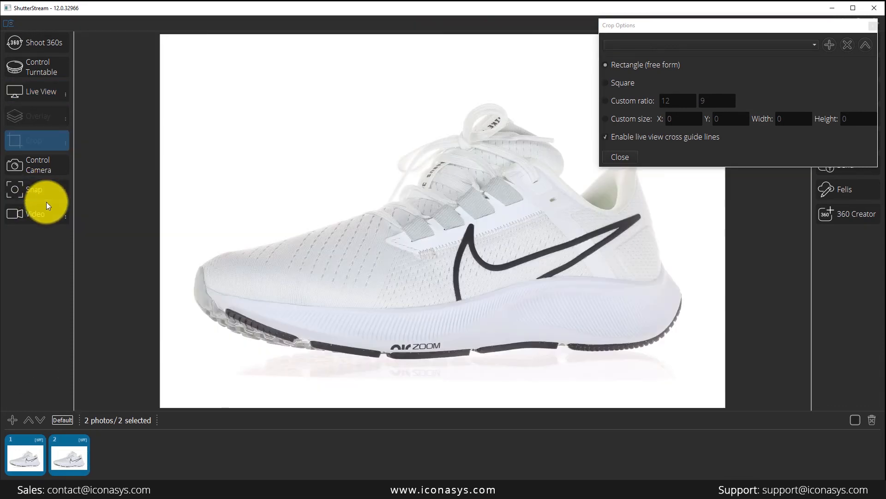
left_click(46, 91)
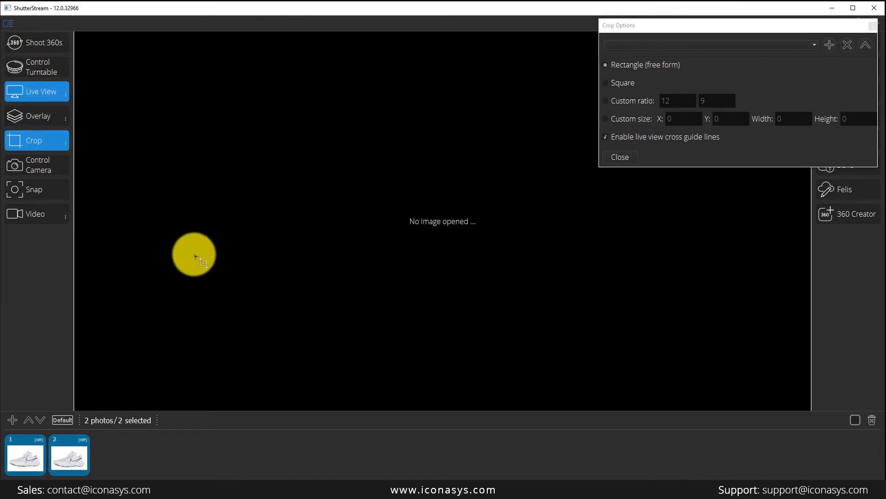
left_click(873, 25)
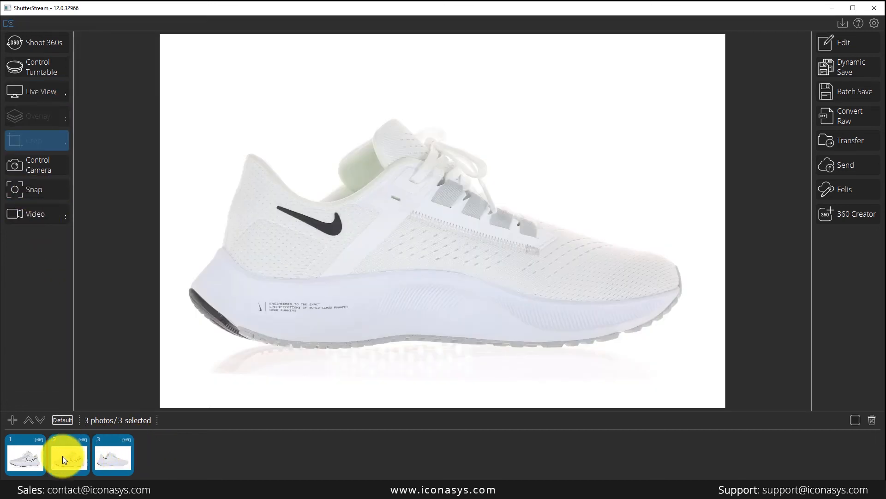
- View the second and third photos to compare their framing, then return to the live view
left_click(62, 456)
left_click(119, 462)
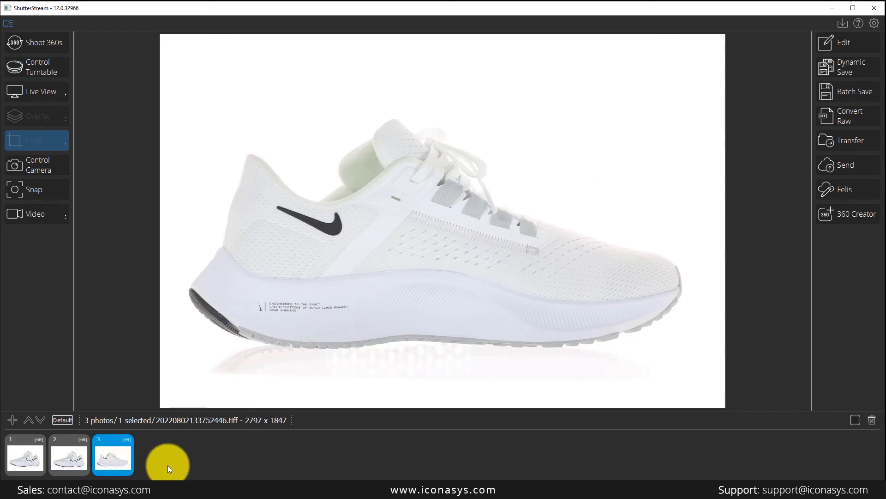
left_click(32, 95)
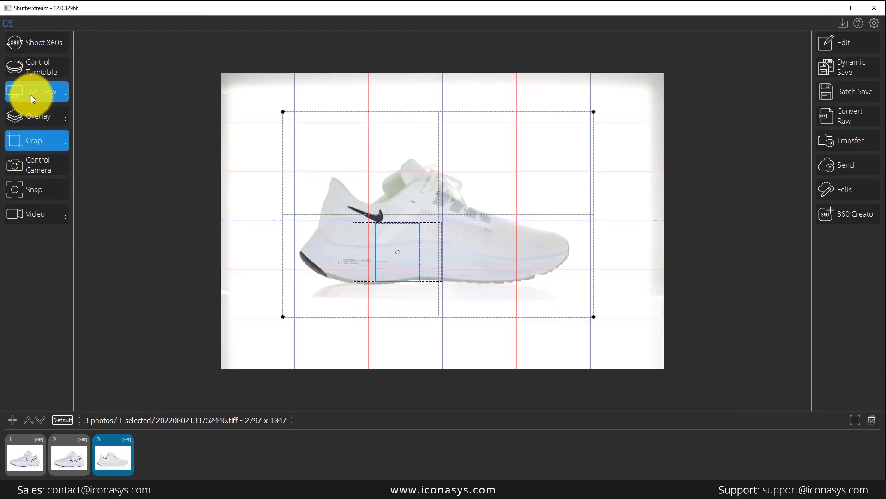
- Open the turntable controls and redraw the crop frame slightly larger around the shoe
left_click(37, 68)
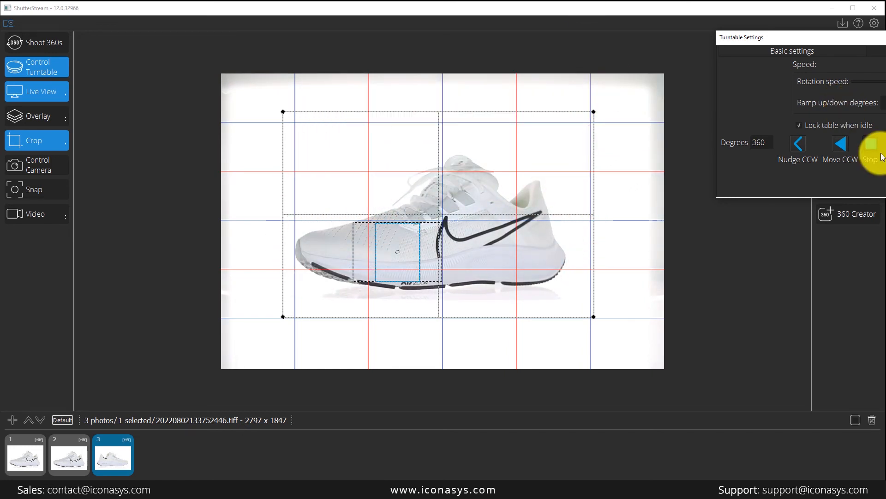
mouse_move(801, 37)
left_mouse_down()
mouse_move(669, 33)
mouse_move(792, 25)
left_mouse_up()
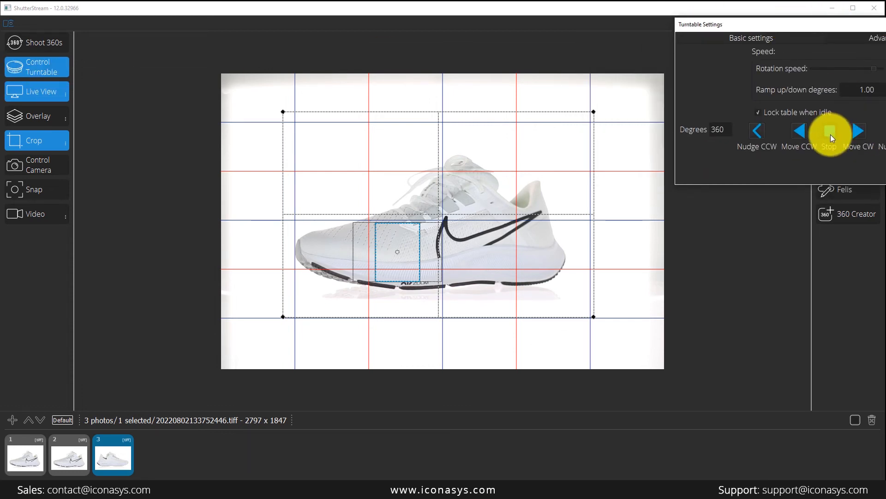
left_click(269, 133)
left_click_drag(276, 102, 603, 326)
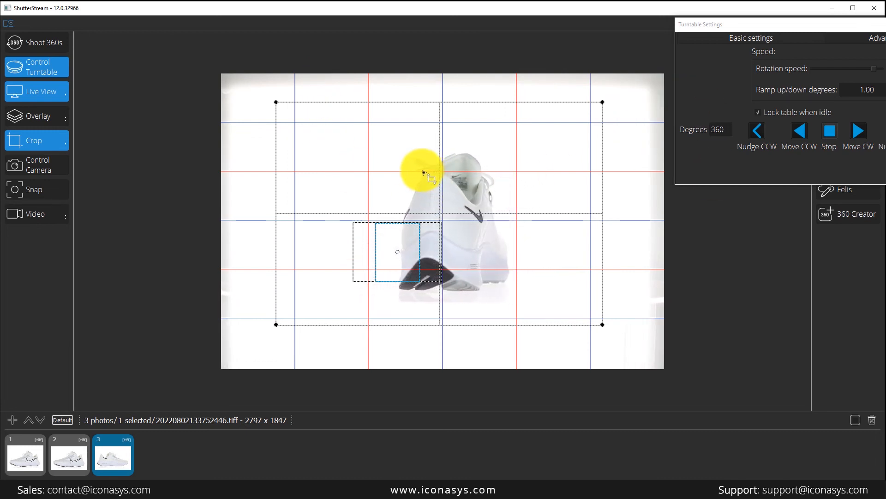
- Redraw the crop frame around the rotating shoe, fine-tune its corners, and align its centre with the live view guide lines
left_click(360, 102)
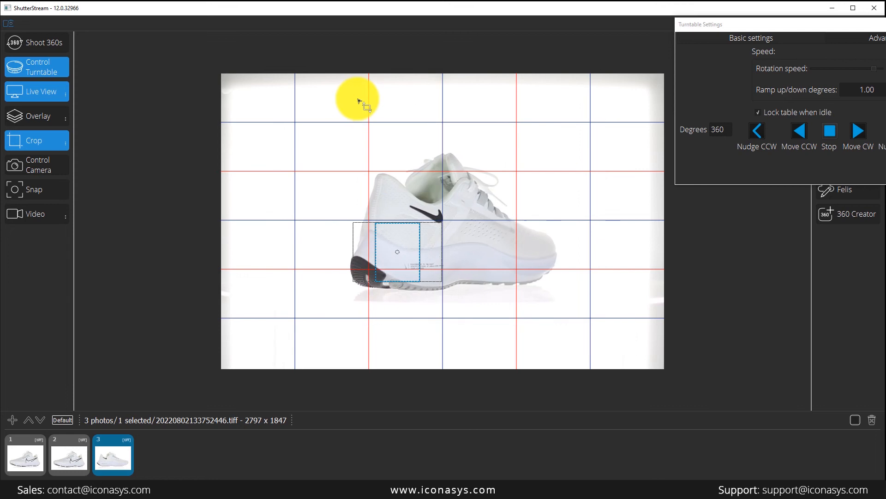
left_click_drag(288, 99, 628, 327)
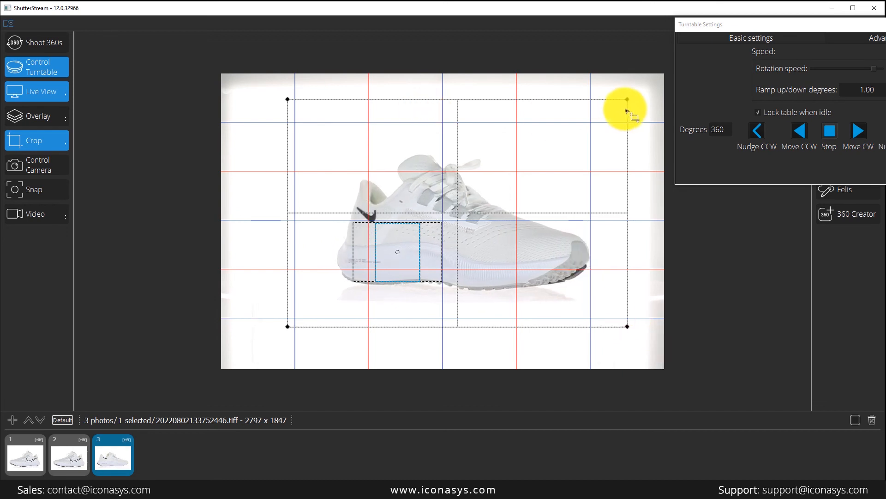
left_click_drag(628, 100, 625, 115)
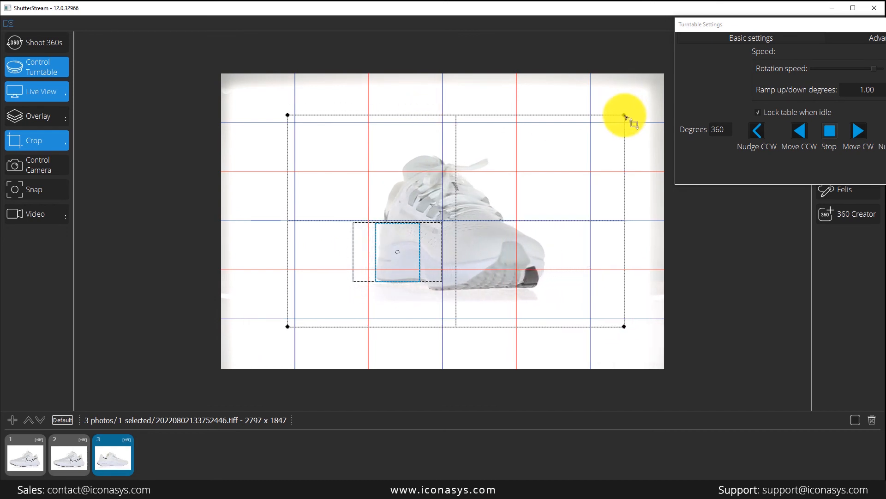
left_click_drag(288, 328, 285, 327)
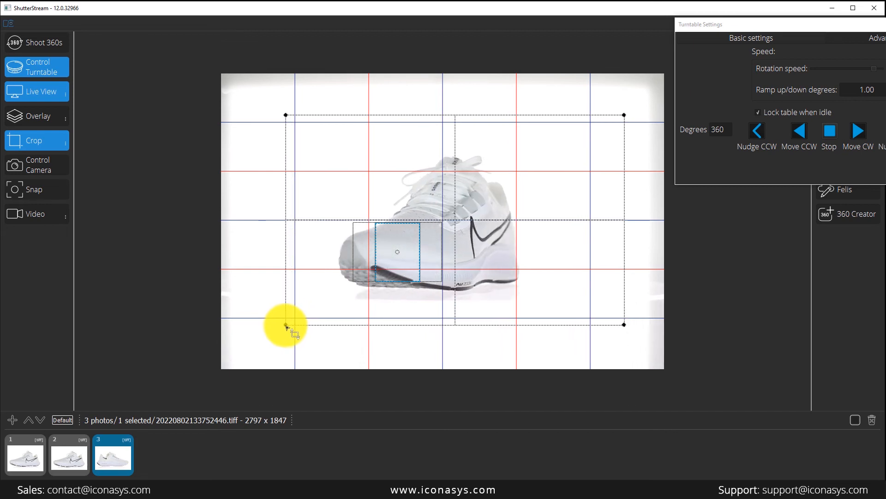
left_click_drag(392, 324, 381, 325)
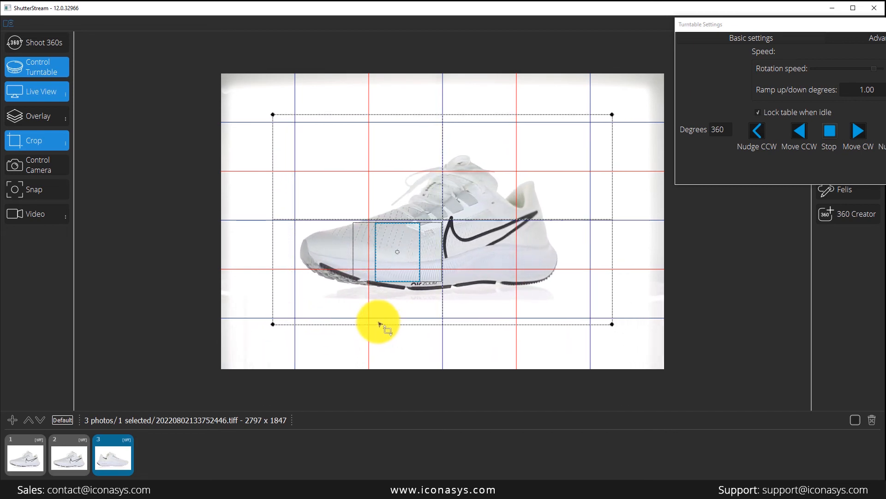
- Stop the turntable with the shoe in side profile and close the turntable settings
left_click(829, 132)
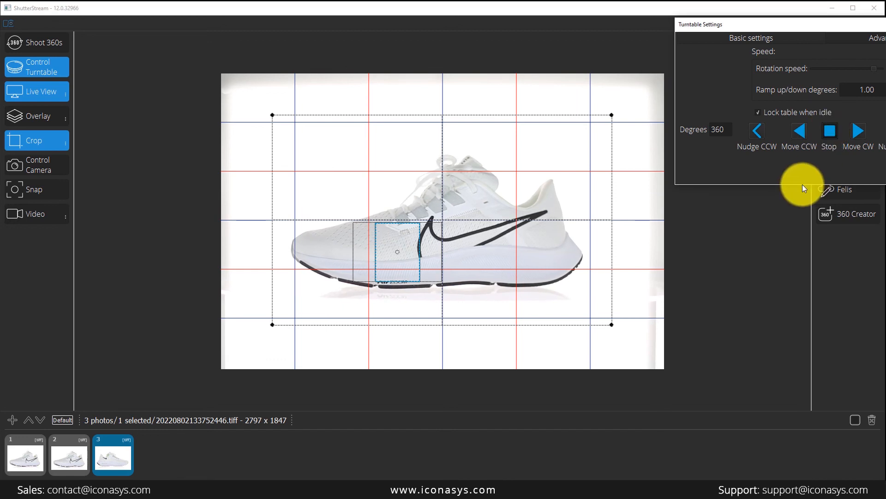
left_click_drag(818, 26, 737, 43)
left_click(857, 43)
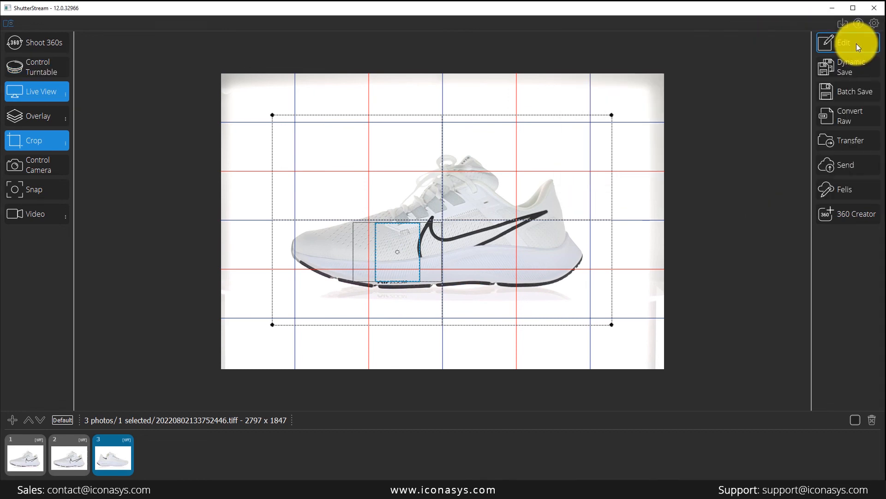